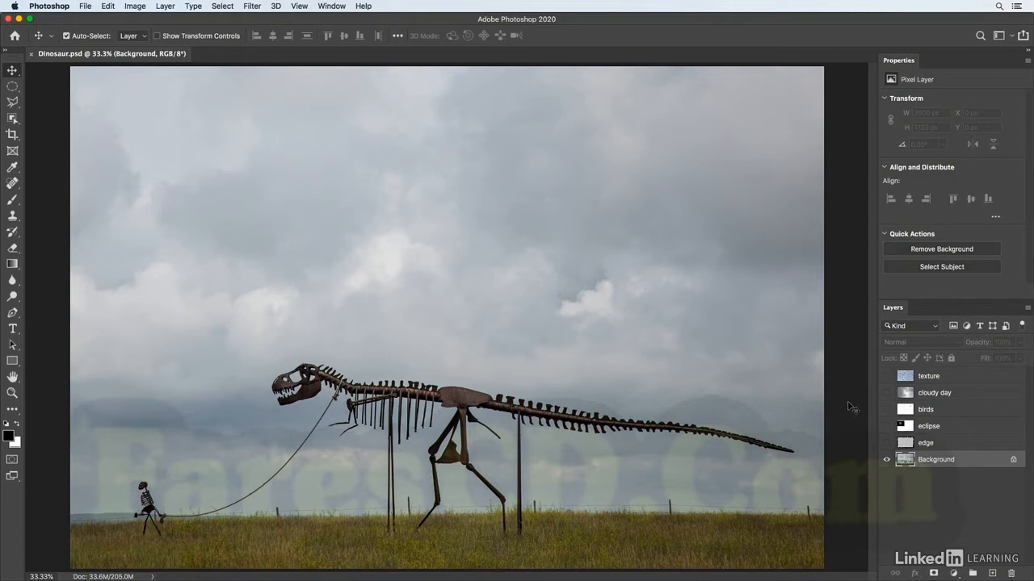
Show the edge layer above the dinosaur photo and set its blend mode to Multiply.
{"action": "left_click", "coordinate": [929, 447]}
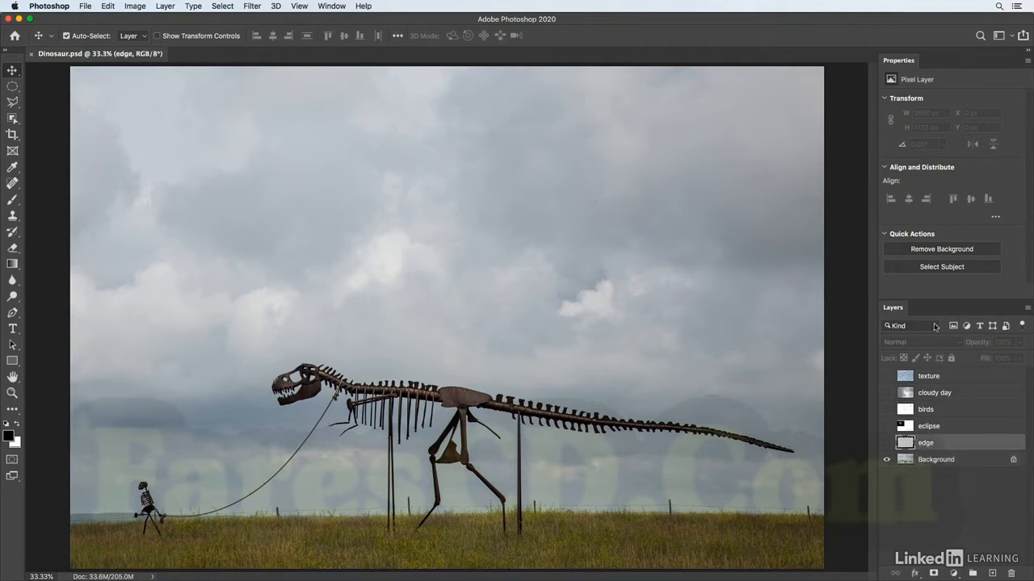
{"action": "left_click", "coordinate": [886, 443]}
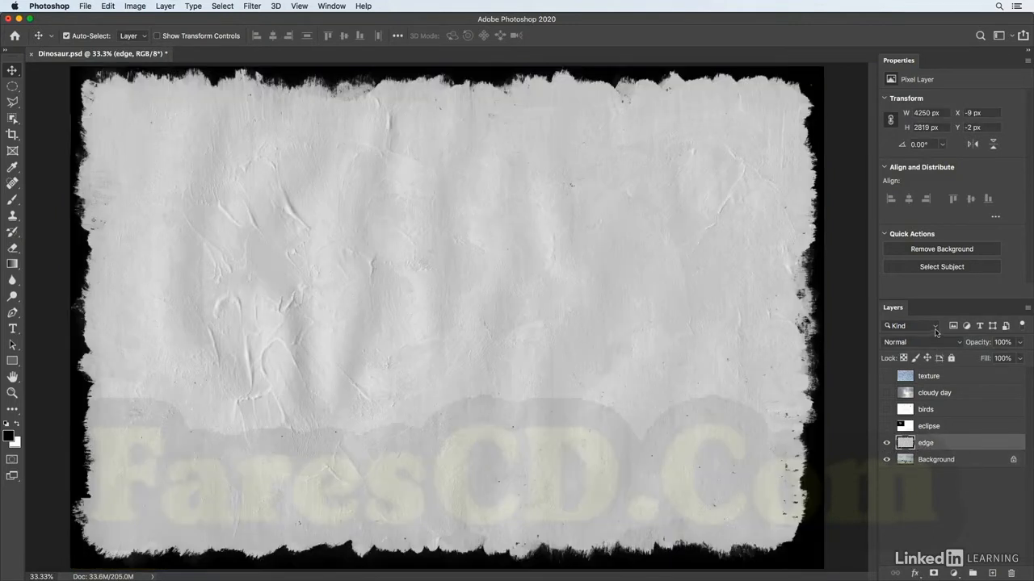
{"action": "left_click", "coordinate": [942, 345]}
{"action": "left_click", "coordinate": [935, 377]}
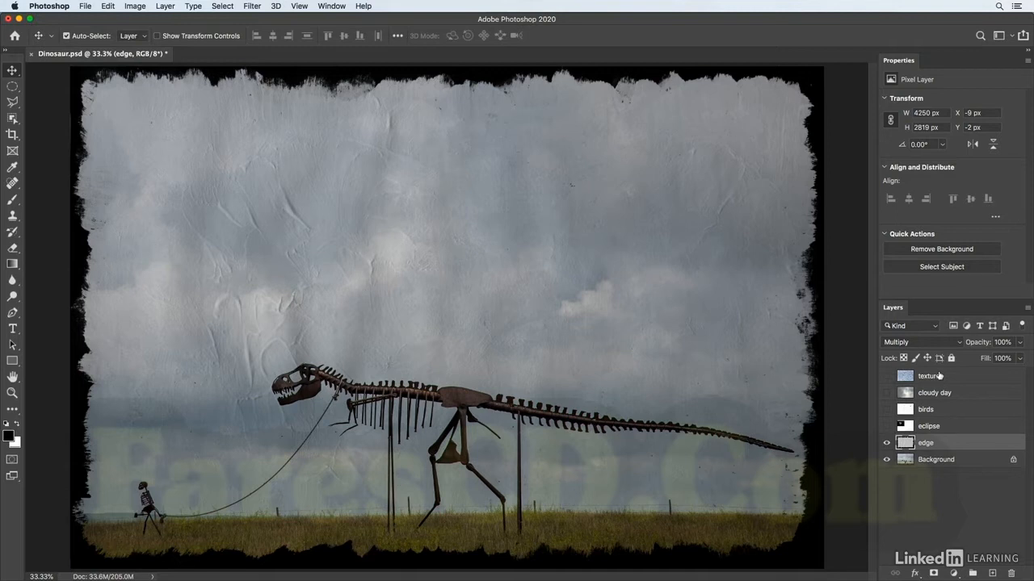
Invert the tones of the edge layer in Normal mode and set its blend mode to Screen.
{"action": "left_click", "coordinate": [939, 342]}
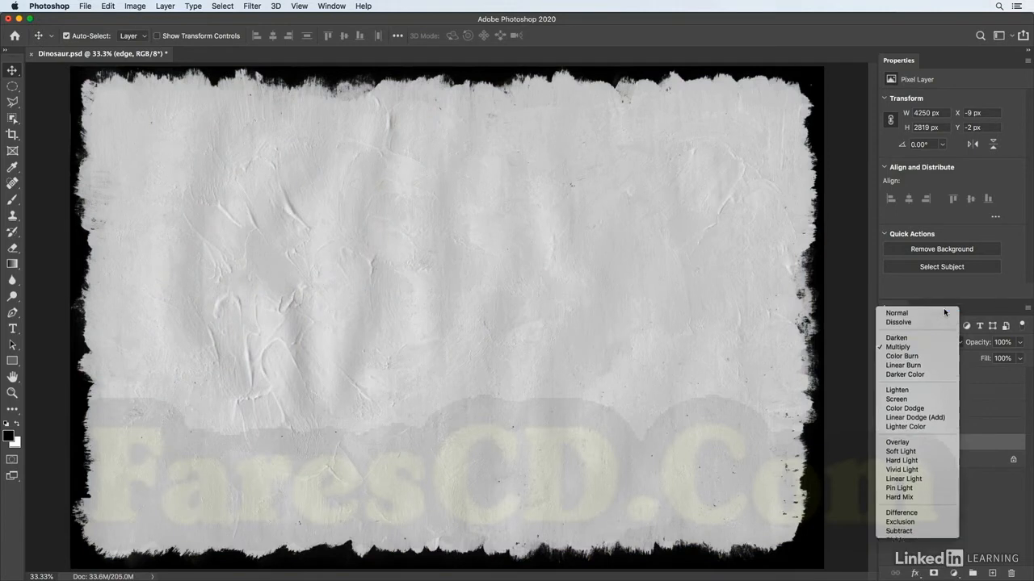
{"action": "left_click", "coordinate": [942, 308]}
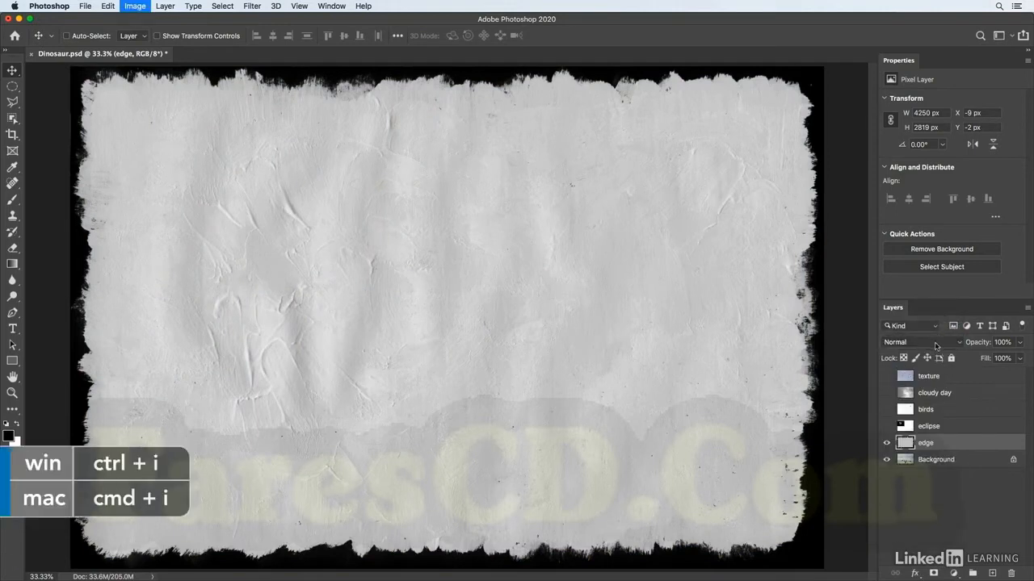
{"action": "key", "text": "super+i"}
{"action": "key", "text": "super"}
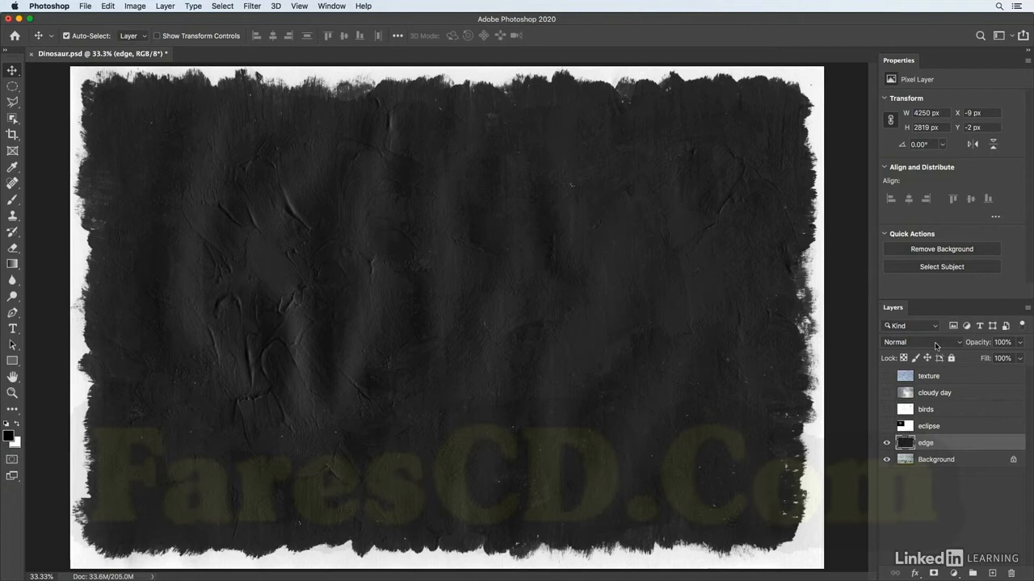
{"action": "left_click", "coordinate": [930, 345]}
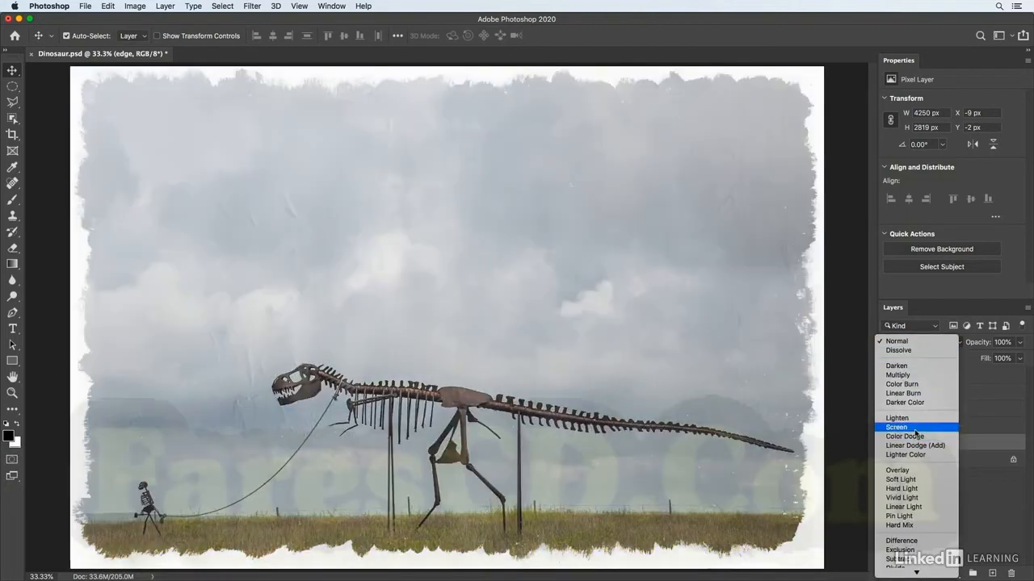
{"action": "left_click", "coordinate": [914, 428]}
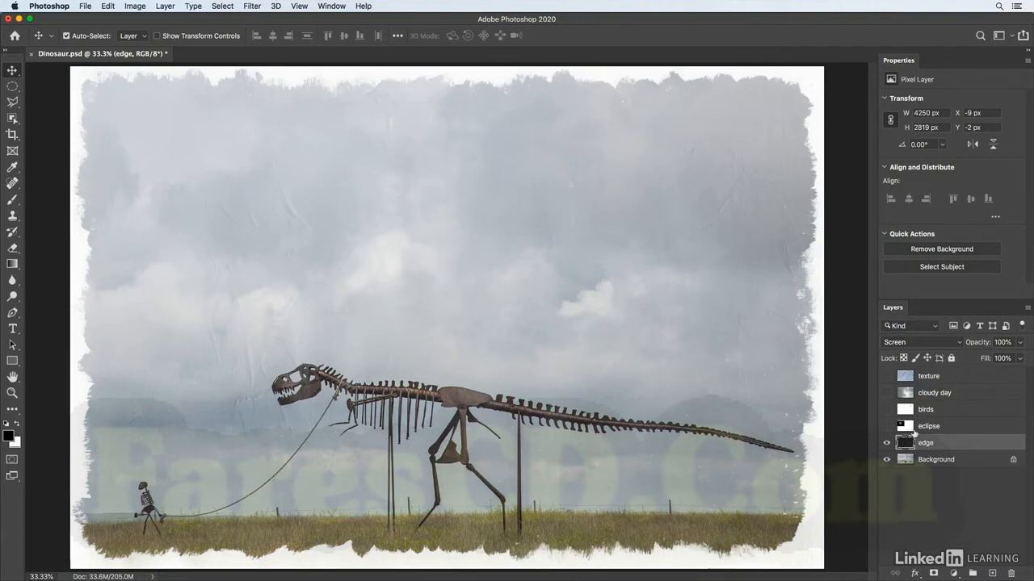
Add a Curves adjustment clipped to the edge layer and move its black point to input 91.
{"action": "left_click", "coordinate": [955, 575]}
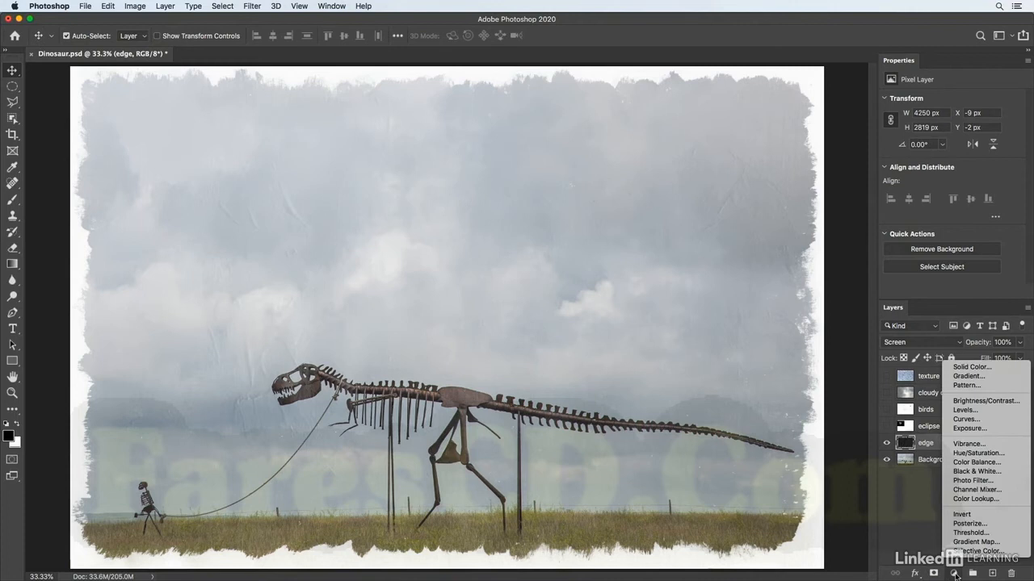
{"action": "left_click", "coordinate": [980, 420]}
{"action": "left_click", "coordinate": [940, 292]}
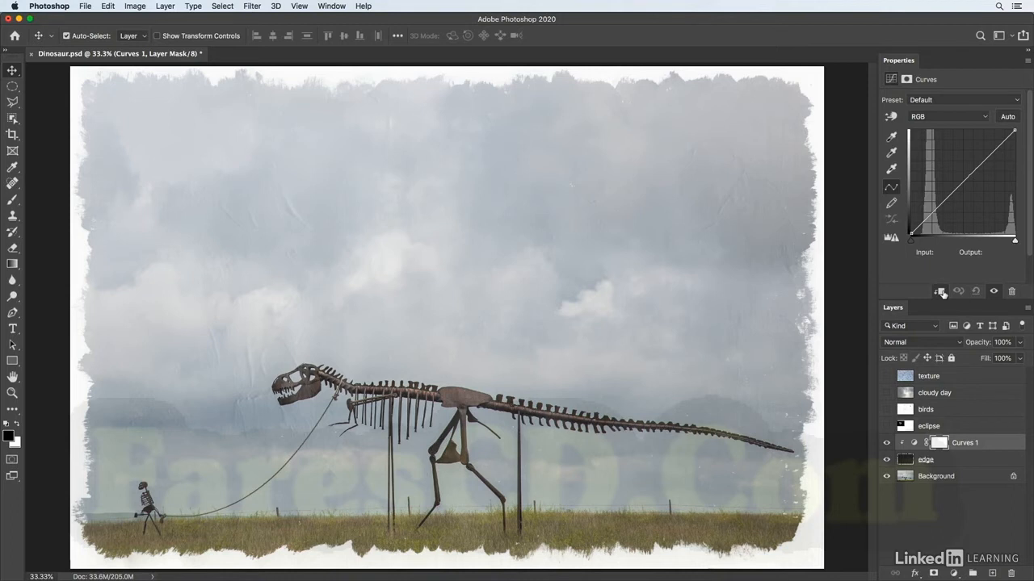
{"action": "left_click", "coordinate": [912, 242]}
{"action": "left_click_drag", "start_coordinate": [912, 241], "coordinate": [948, 245]}
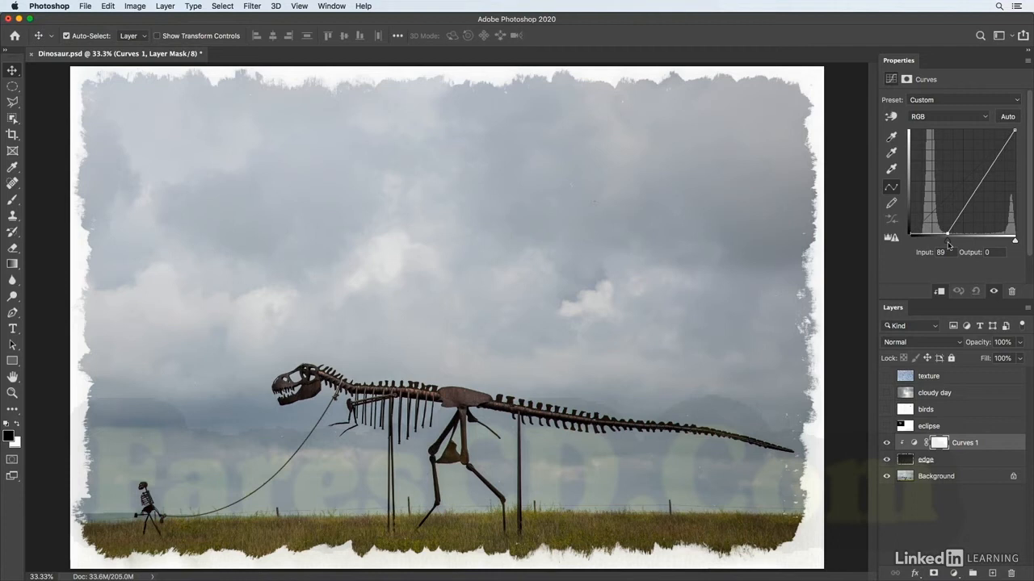
{"action": "left_click_drag", "start_coordinate": [948, 245], "coordinate": [950, 246]}
Show the eclipse layer in Screen blend mode and move it about 209 px right and 59 px down.
{"action": "left_click", "coordinate": [887, 426]}
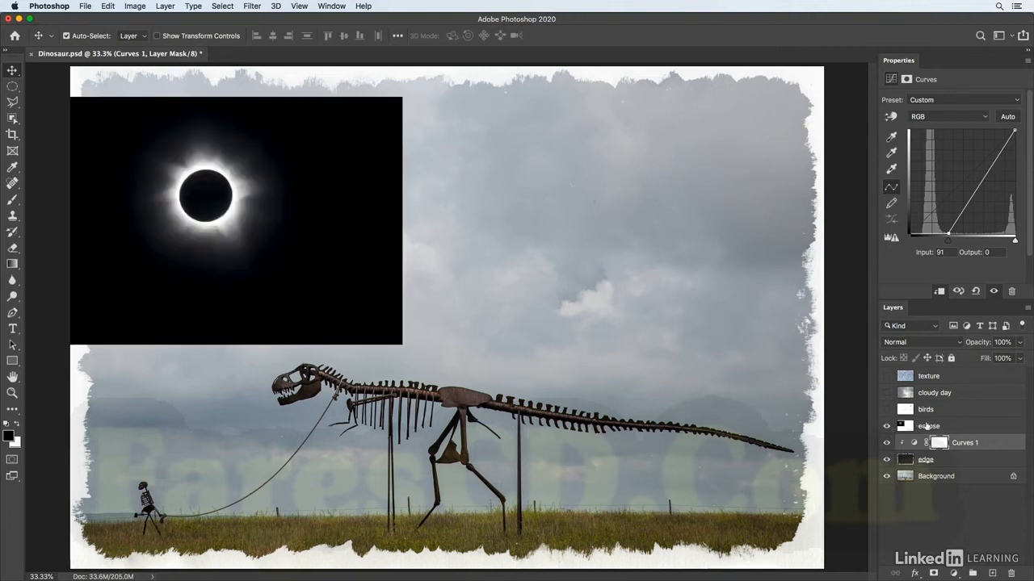
{"action": "left_click", "coordinate": [927, 427]}
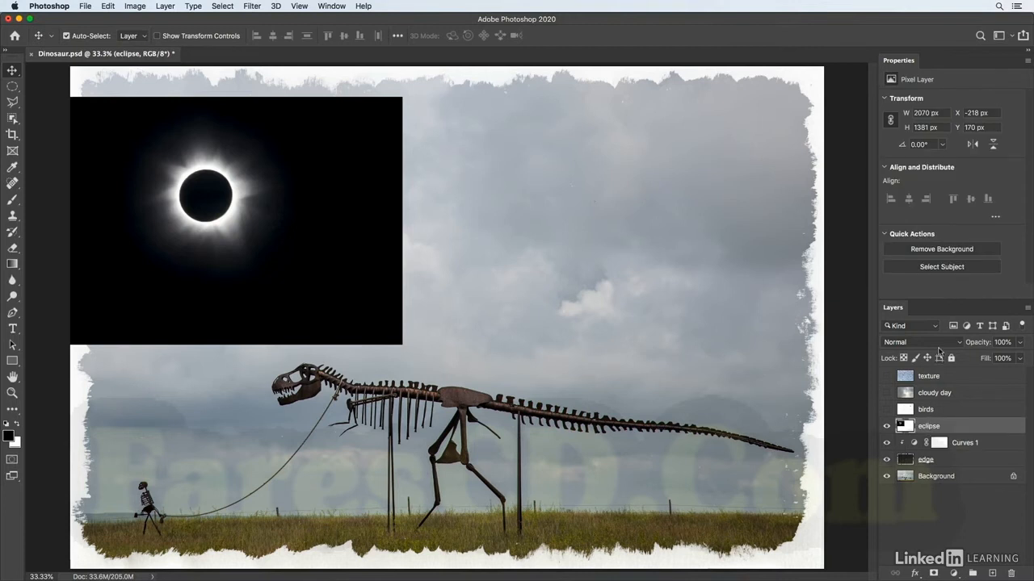
{"action": "left_click", "coordinate": [941, 342]}
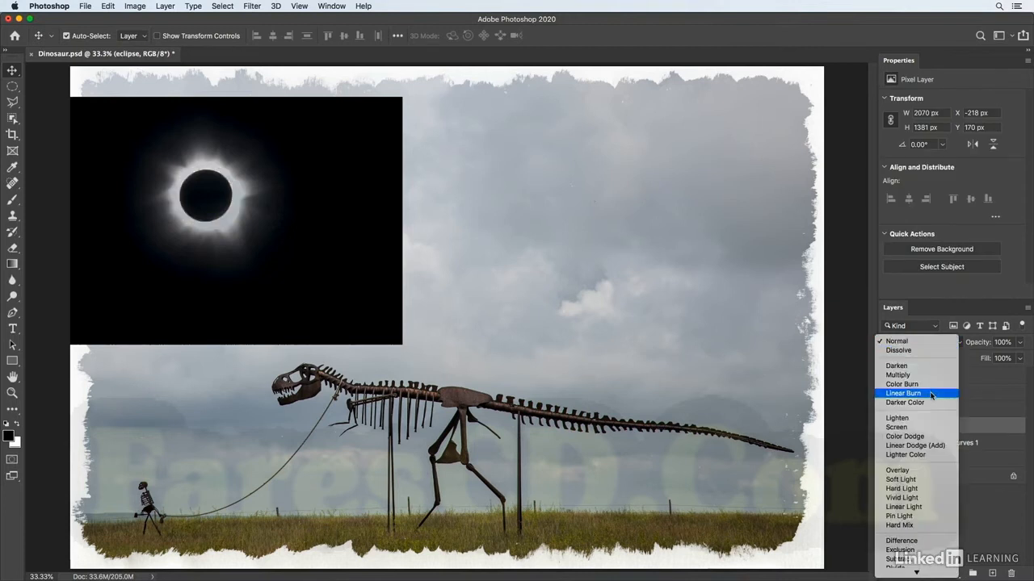
{"action": "left_click", "coordinate": [926, 428]}
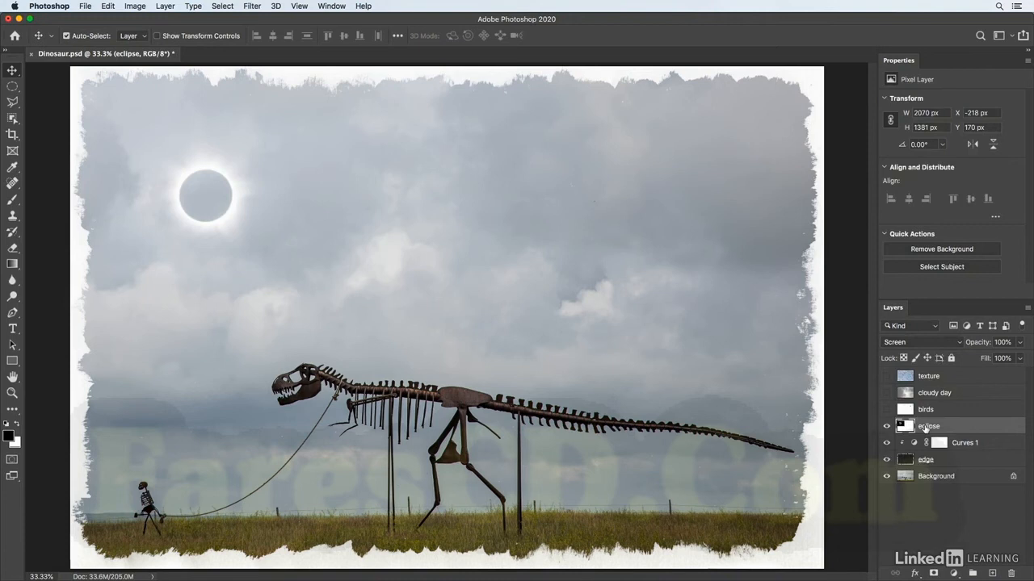
{"action": "left_click_drag", "start_coordinate": [233, 197], "coordinate": [268, 203]}
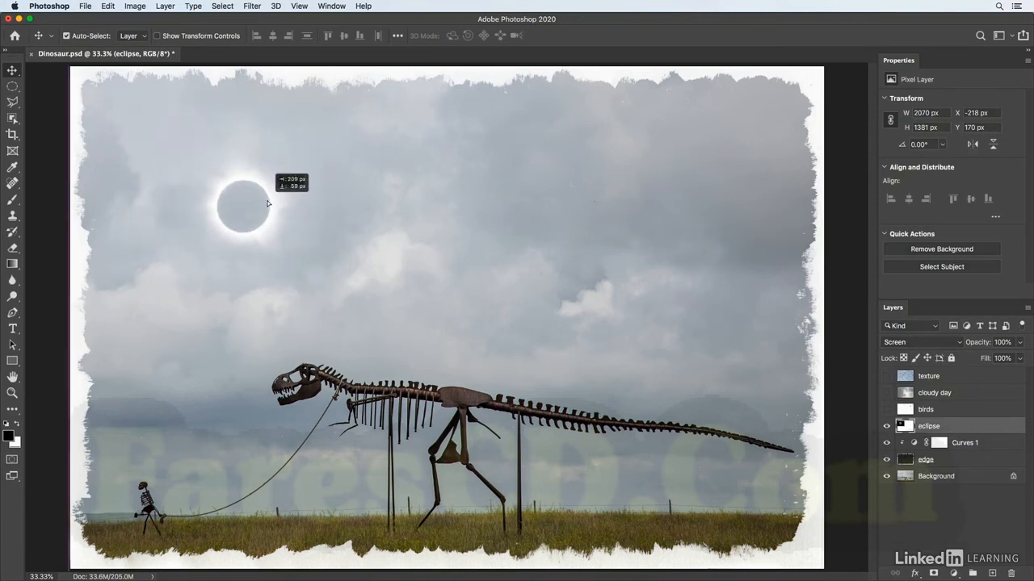
{"action": "left_click_drag", "start_coordinate": [268, 204], "coordinate": [271, 203]}
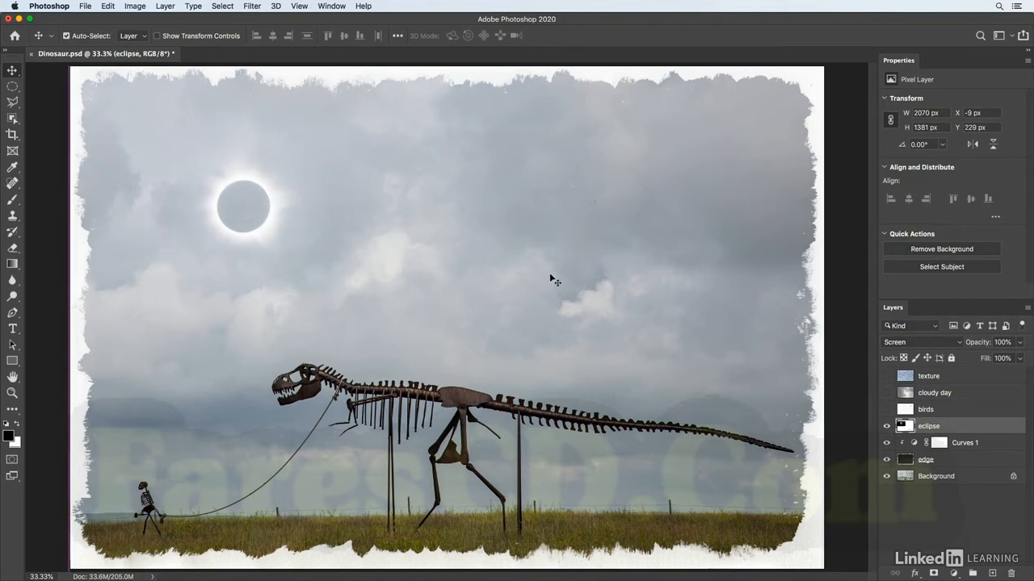
Show the birds layer and set its blend mode to Multiply.
{"action": "left_click", "coordinate": [886, 410]}
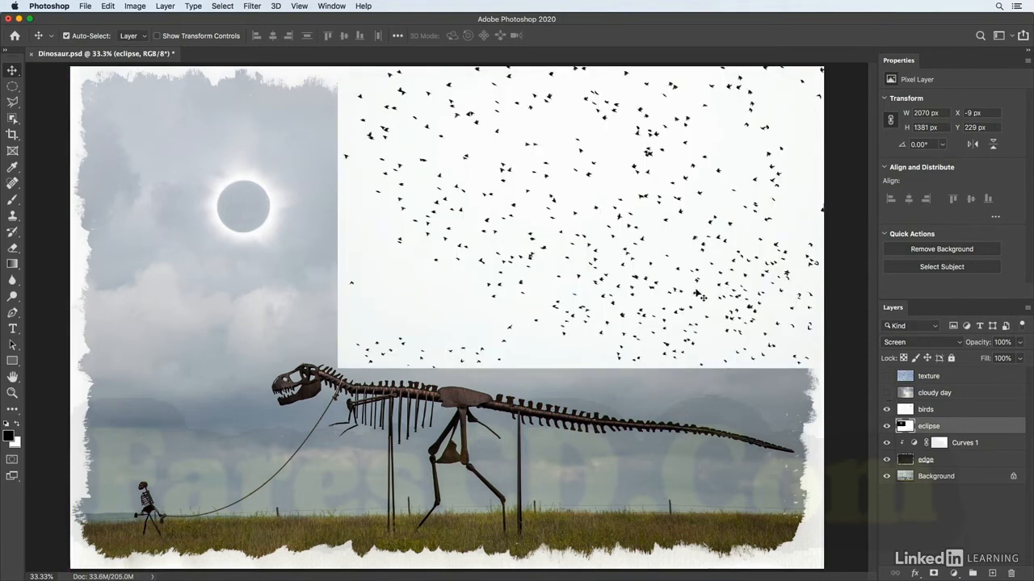
{"action": "left_click", "coordinate": [925, 410]}
{"action": "left_click", "coordinate": [936, 343]}
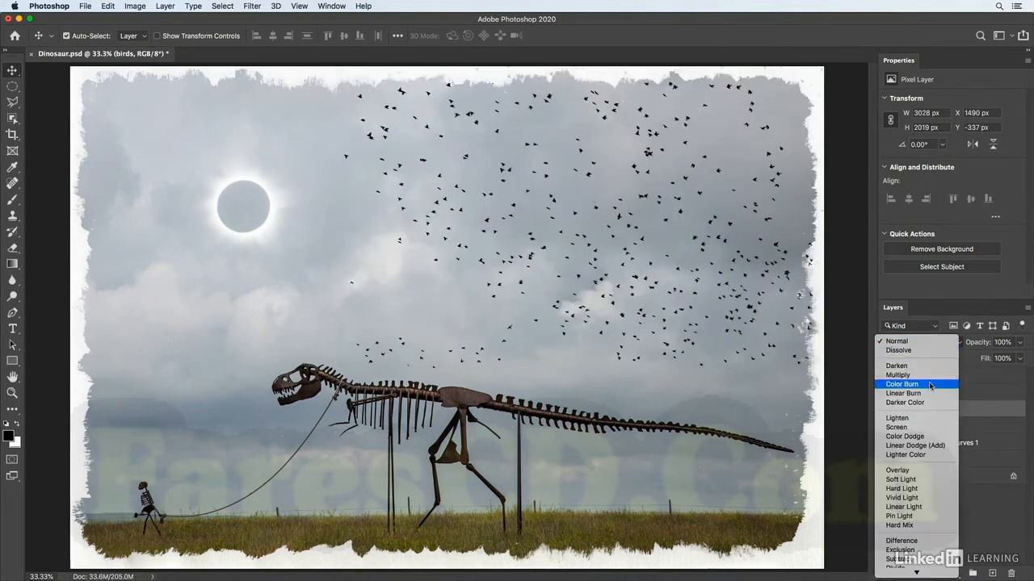
{"action": "left_click", "coordinate": [931, 381]}
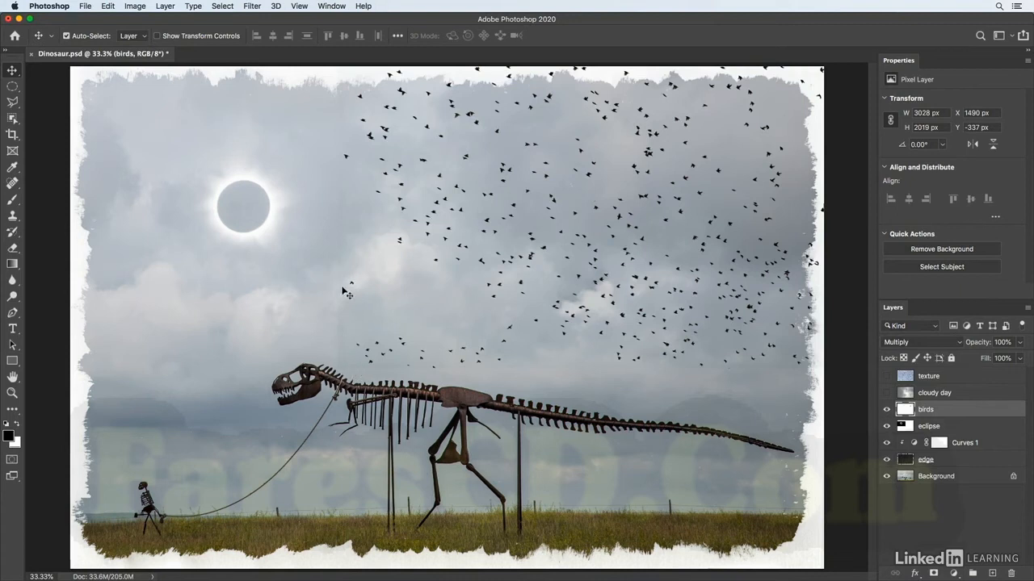
Add a Curves adjustment clipped to the birds layer and move its white point to input 177.
{"action": "left_click", "coordinate": [954, 574]}
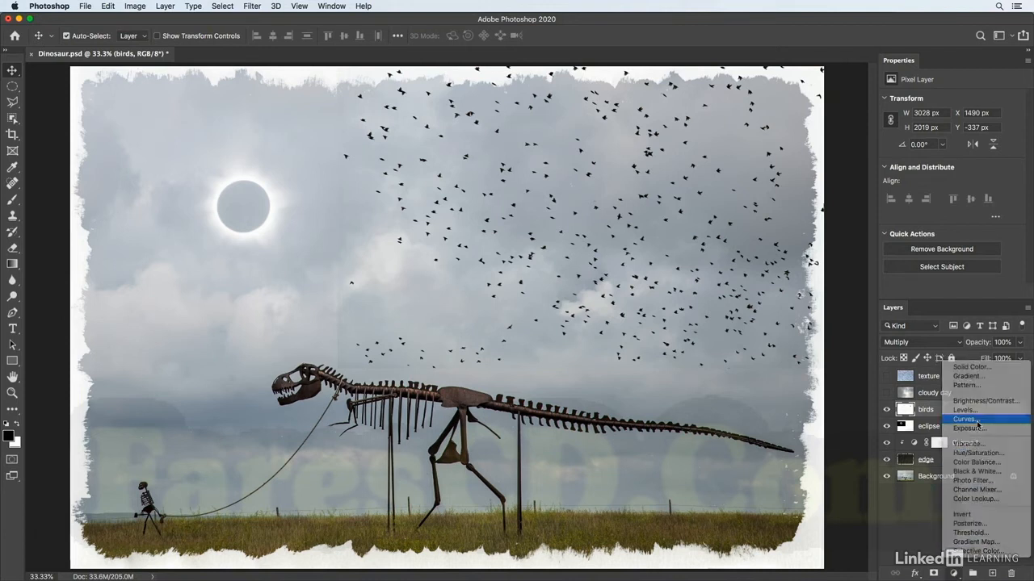
{"action": "left_click", "coordinate": [978, 421]}
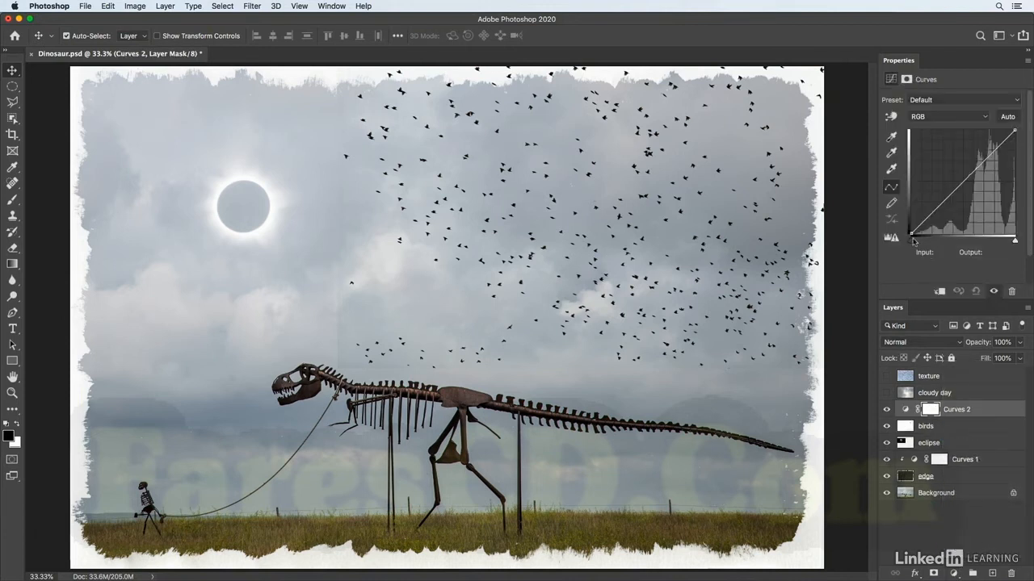
{"action": "left_click", "coordinate": [939, 292]}
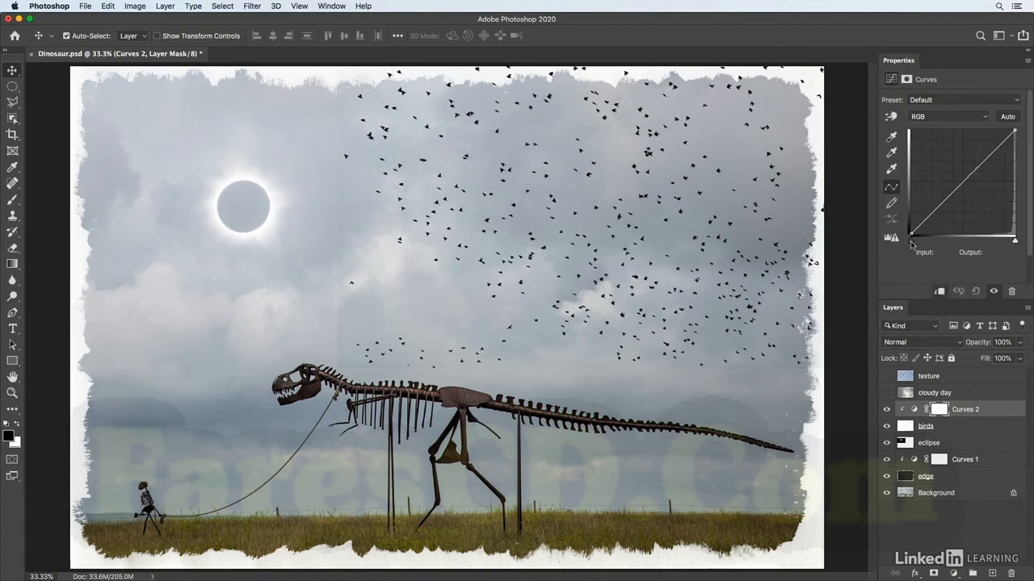
{"action": "left_click_drag", "start_coordinate": [1015, 240], "coordinate": [984, 239]}
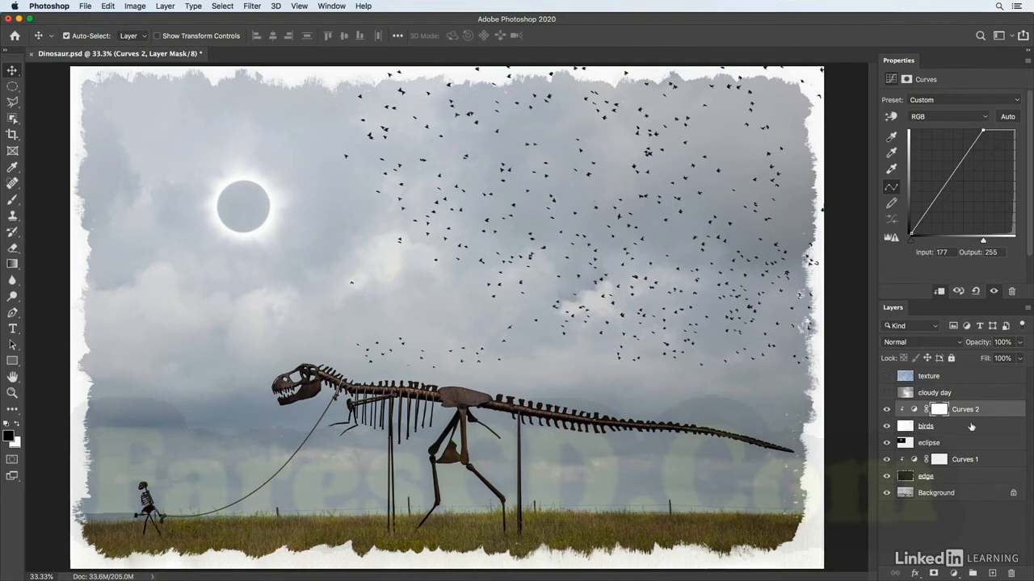
Add a layer mask to the birds layer and hide the birds over the white border with a 250 px black brush.
{"action": "left_click", "coordinate": [971, 427]}
{"action": "left_click", "coordinate": [934, 573]}
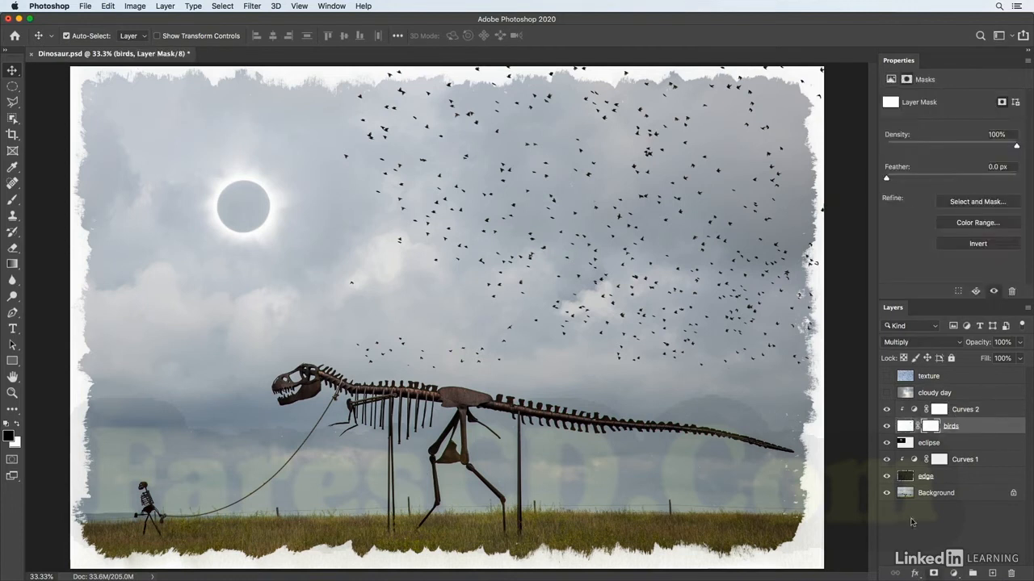
{"action": "key", "text": "b"}
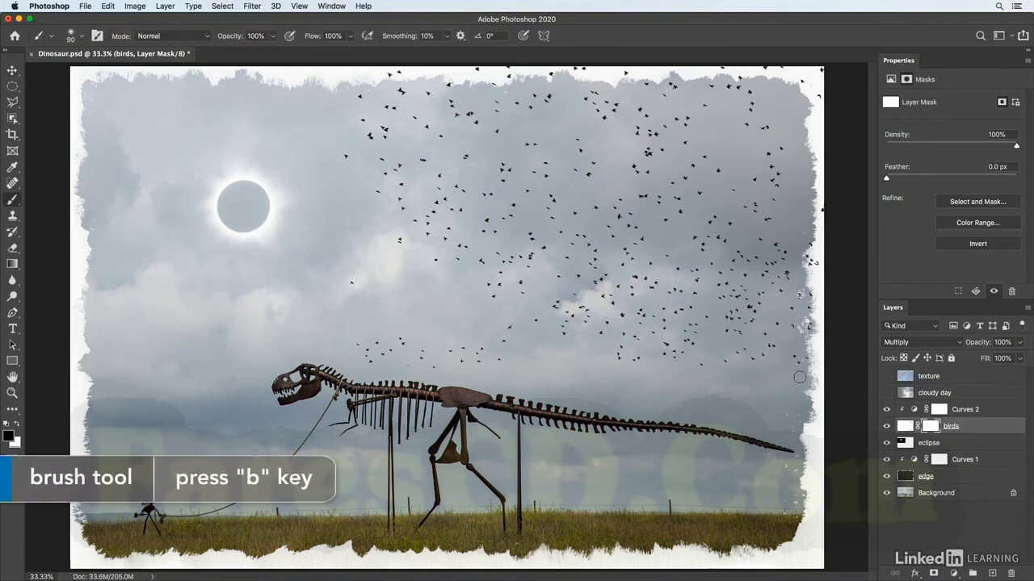
{"action": "key", "text": "bracketright"}
{"action": "key", "text": "bracketright"}
{"action": "key", "text": "bracketright"}
{"action": "key", "text": "bracketright"}
{"action": "key", "text": "bracketright"}
{"action": "key", "text": "bracketright"}
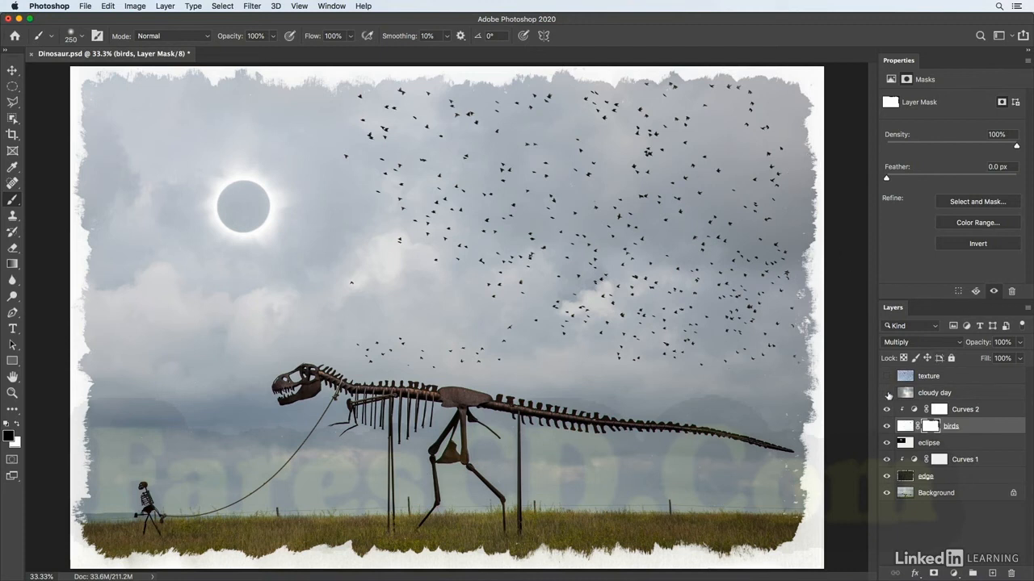
Show the cloudy day layer with the Overlay blend mode at 78% opacity.
{"action": "left_click", "coordinate": [887, 393]}
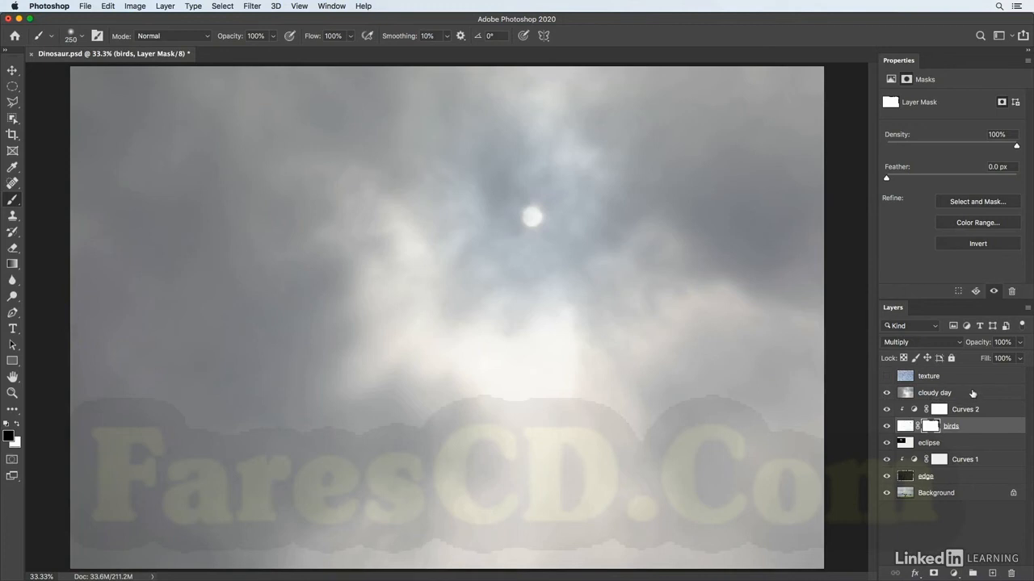
{"action": "left_click", "coordinate": [973, 393]}
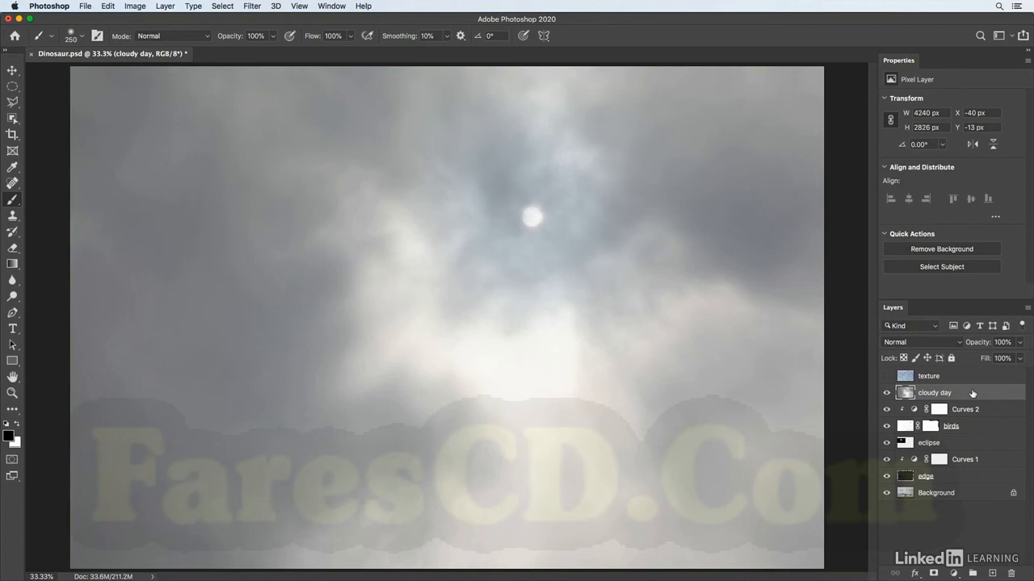
{"action": "left_click", "coordinate": [946, 345]}
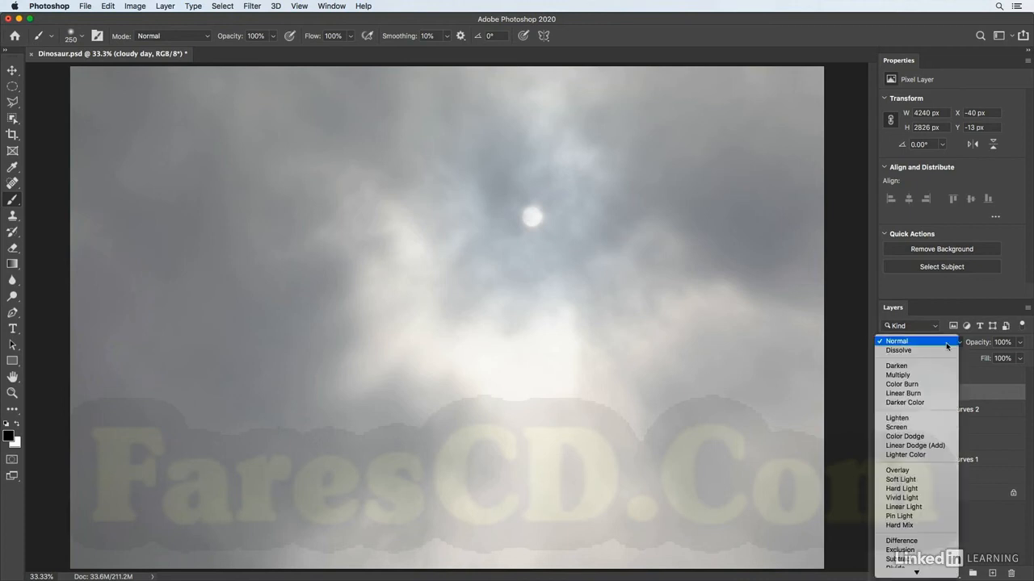
{"action": "left_click", "coordinate": [945, 343]}
{"action": "left_click", "coordinate": [945, 342]}
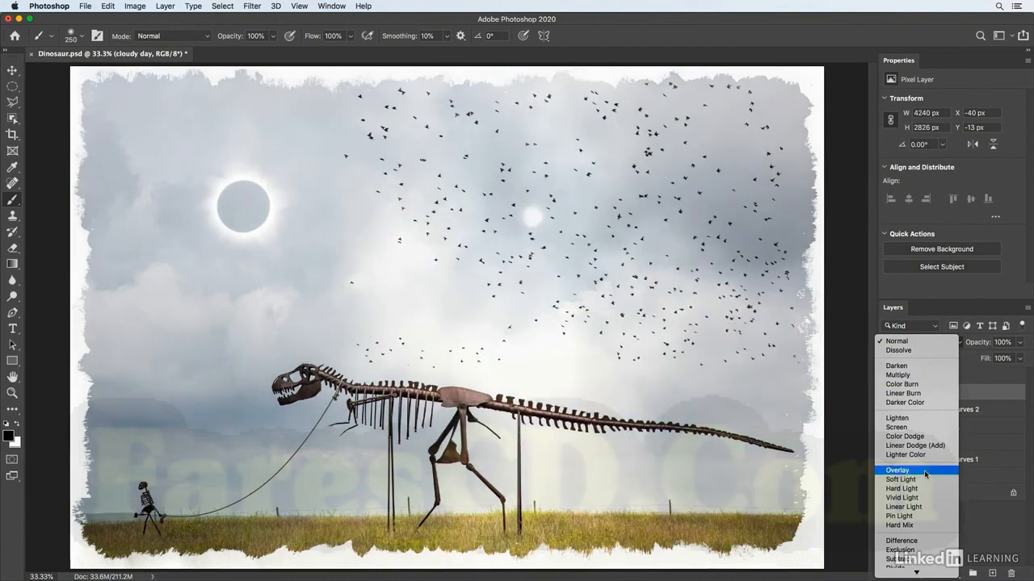
{"action": "left_click", "coordinate": [926, 472]}
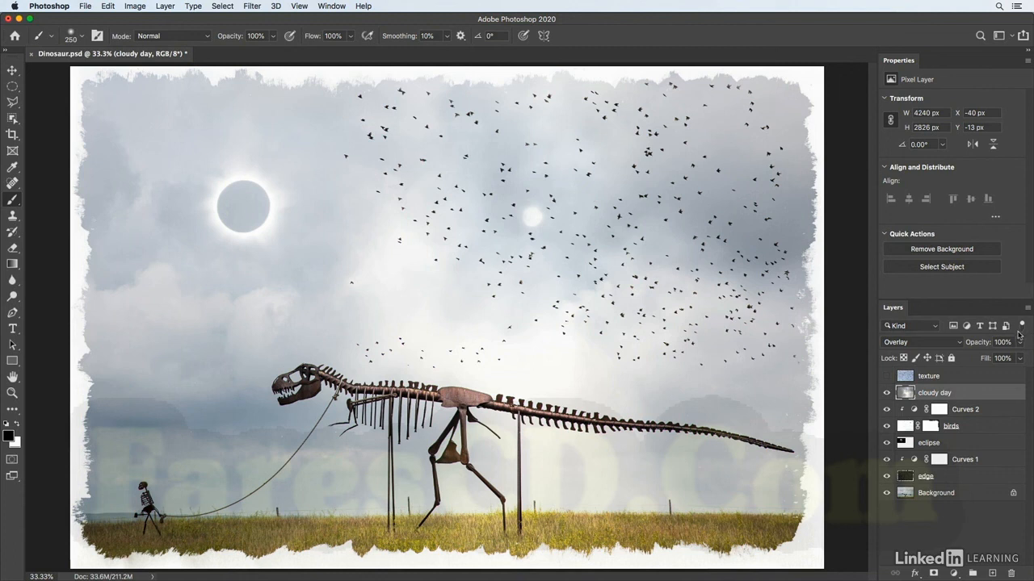
{"action": "left_click", "coordinate": [1020, 342]}
{"action": "left_click_drag", "start_coordinate": [1019, 359], "coordinate": [1009, 360]}
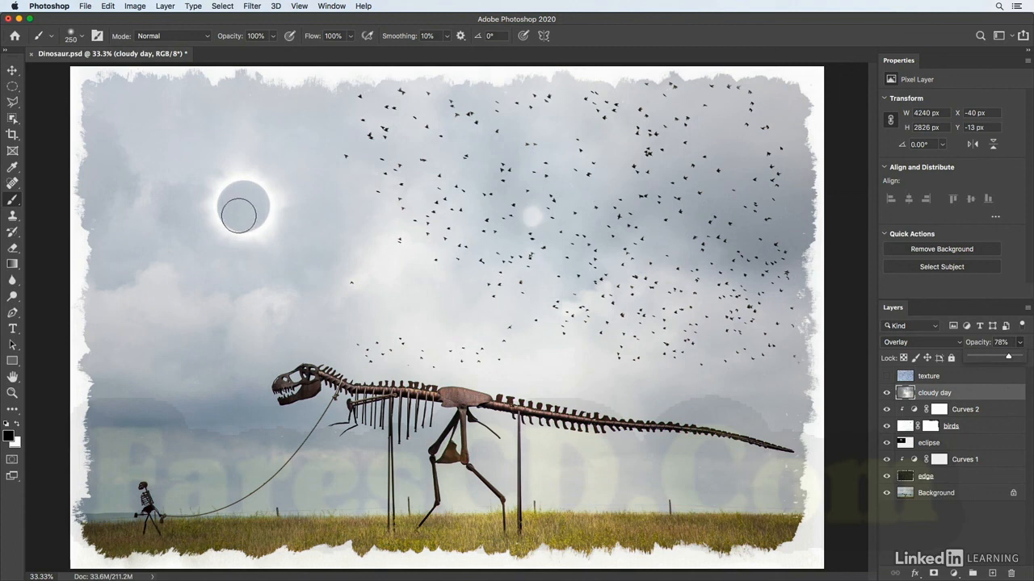
Remove the small sun from the cloudy day layer with a 60 px Spot Healing Brush.
{"action": "key", "text": "j"}
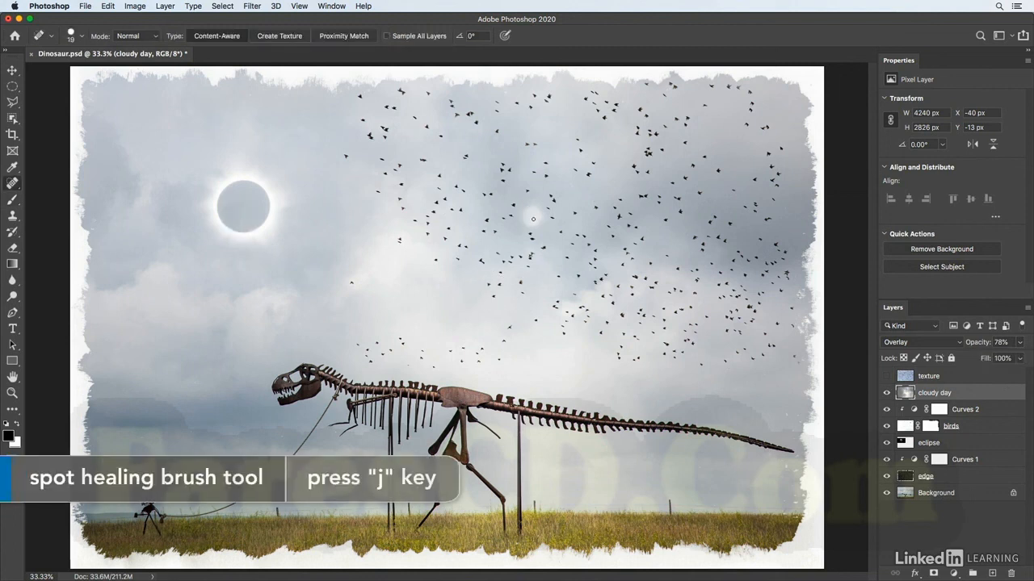
{"action": "key", "text": "bracketright"}
{"action": "key", "text": "bracketright"}
{"action": "key", "text": "bracketright"}
{"action": "key", "text": "bracketright"}
{"action": "mouse_move", "coordinate": [533, 219]}
{"action": "left_mouse_down"}
{"action": "mouse_move", "coordinate": [530, 208]}
{"action": "mouse_move", "coordinate": [527, 221]}
{"action": "mouse_move", "coordinate": [537, 220]}
{"action": "left_mouse_up"}
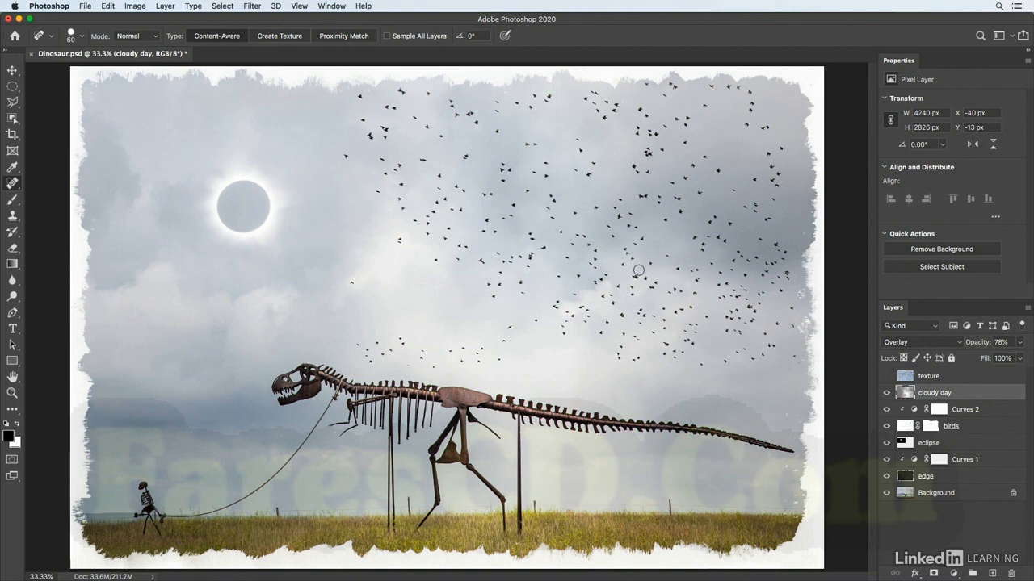
Show the texture layer with the Soft Light blend mode at 80% opacity.
{"action": "left_click", "coordinate": [886, 377]}
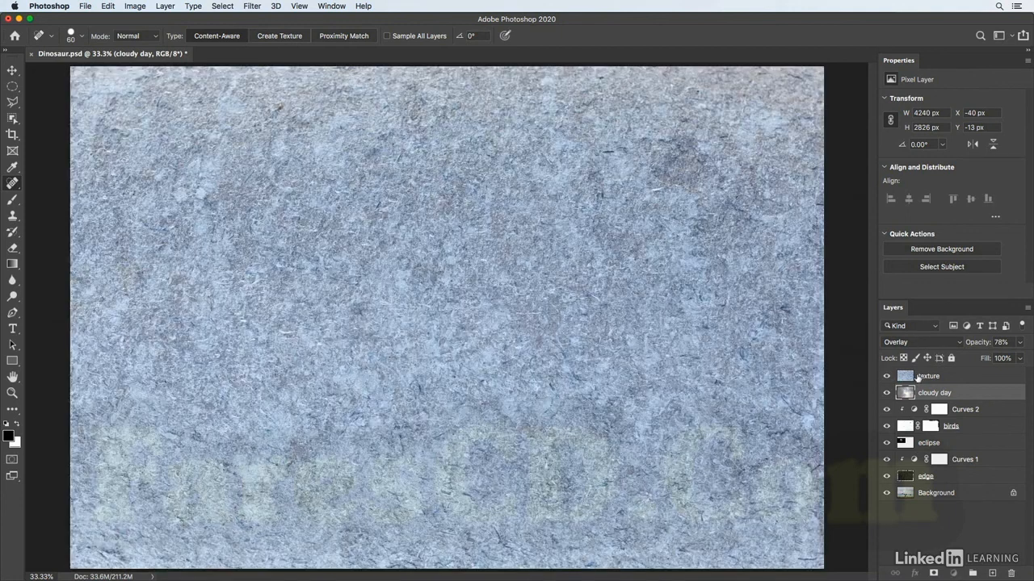
{"action": "left_click", "coordinate": [919, 375]}
{"action": "left_click", "coordinate": [920, 344]}
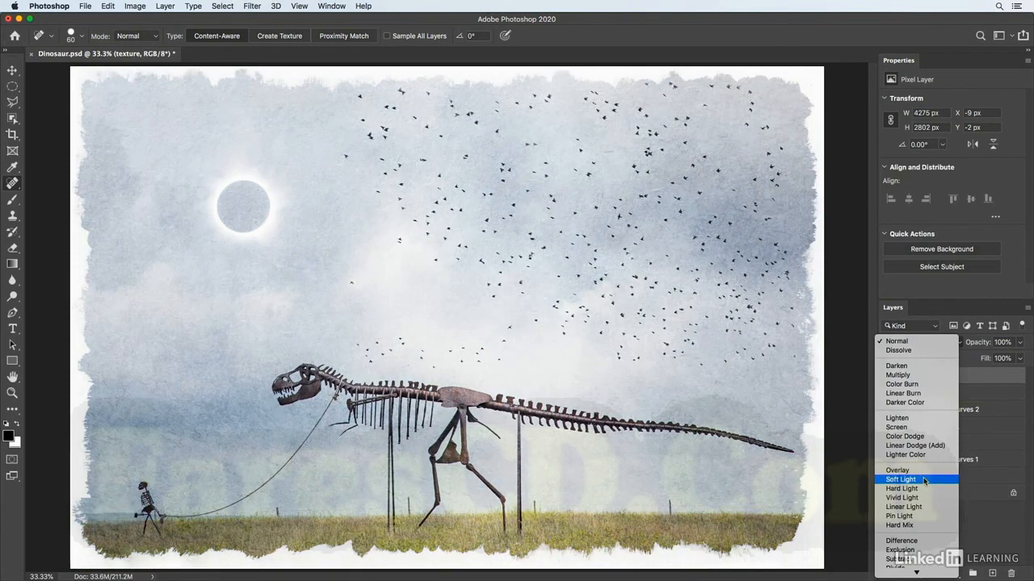
{"action": "left_click", "coordinate": [924, 481]}
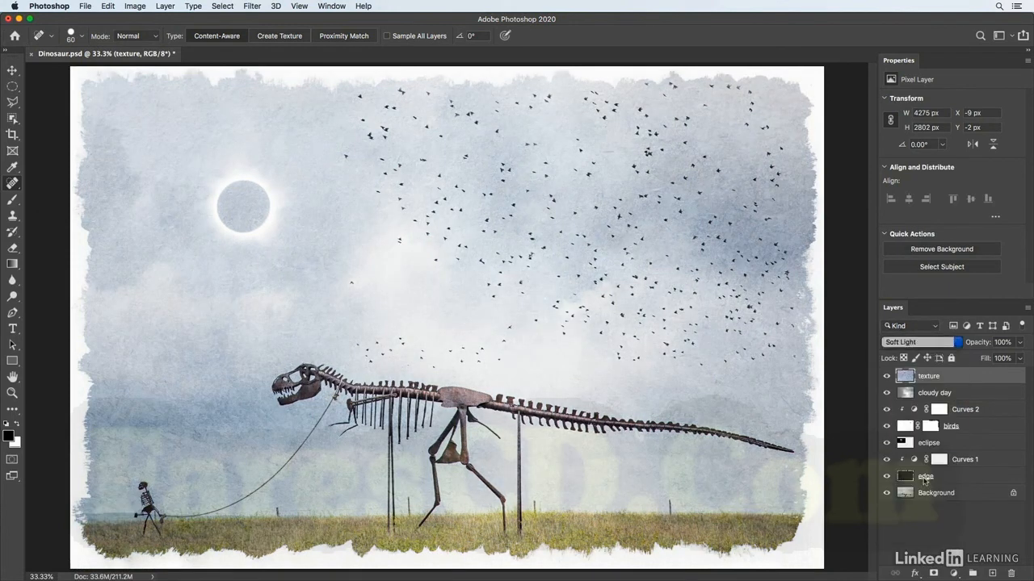
{"action": "left_click", "coordinate": [1019, 342]}
{"action": "mouse_move", "coordinate": [1019, 359]}
{"action": "left_mouse_down"}
{"action": "mouse_move", "coordinate": [1001, 360]}
{"action": "mouse_move", "coordinate": [1010, 358]}
{"action": "left_mouse_up"}
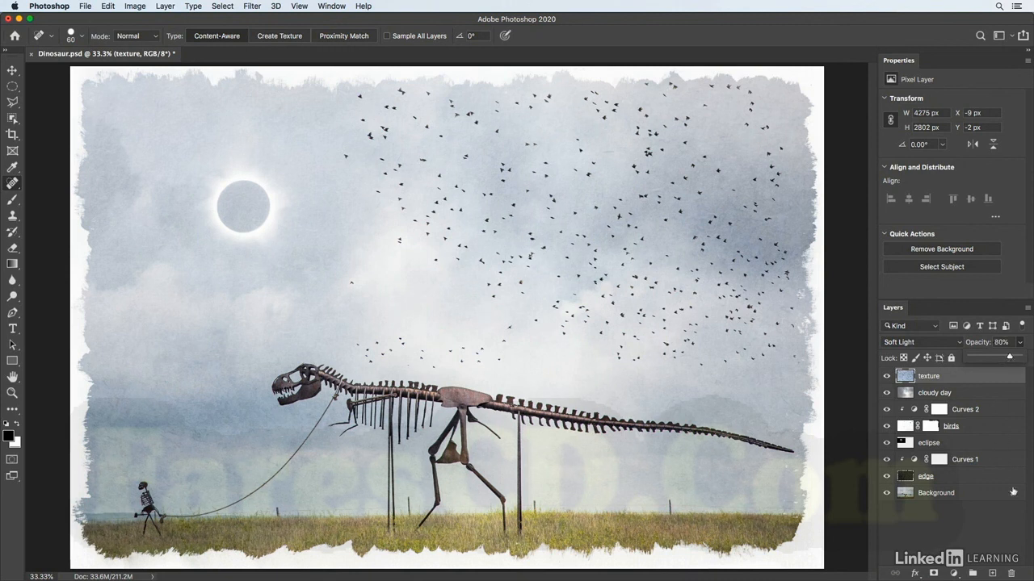